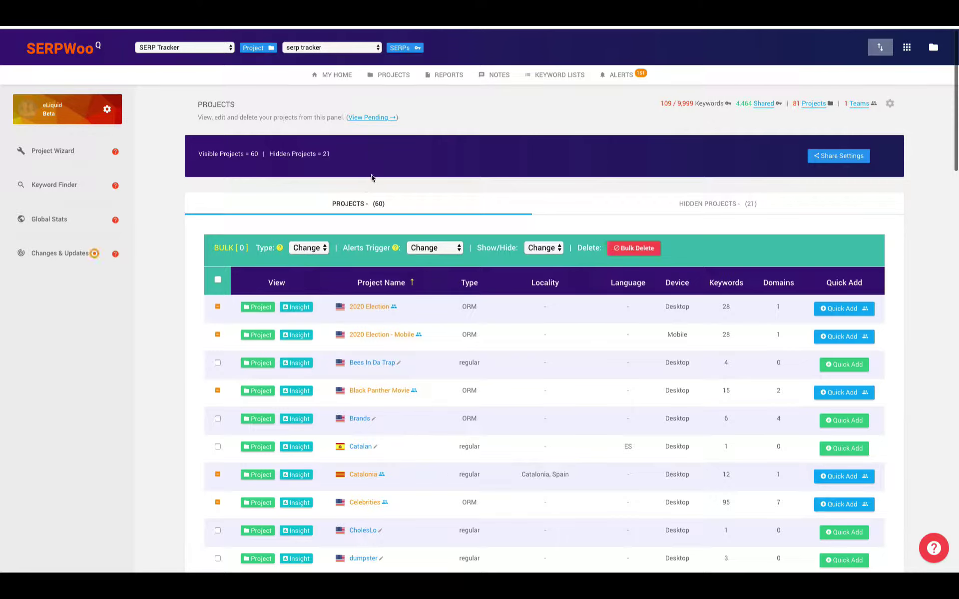
Step: Open the Projects panel listing 60 visible and 21 hidden projects
{"action": "left_click", "coordinate": [399, 84]}
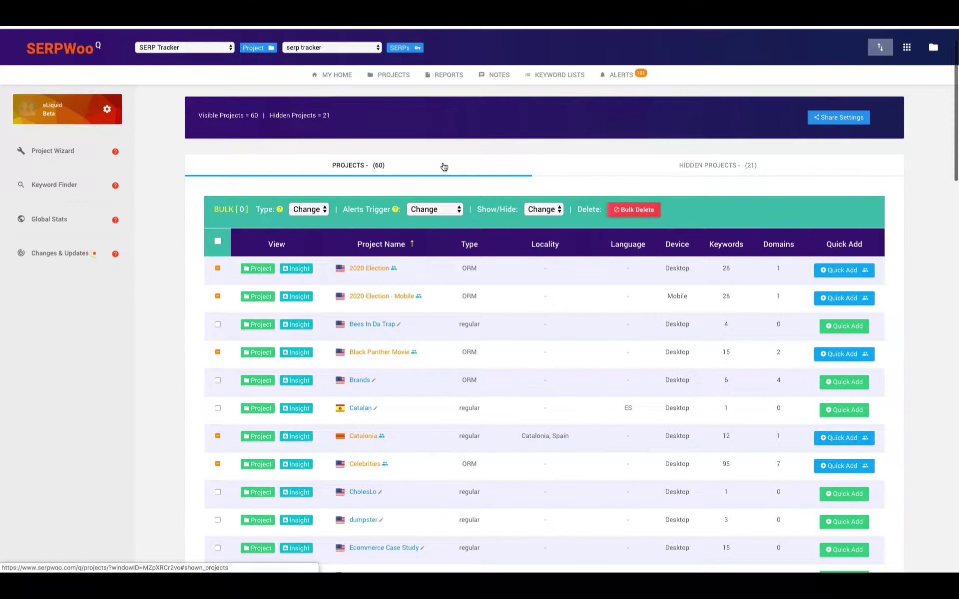
Step: View the 21 hidden projects, then switch back to the 60 visible projects
{"action": "left_click", "coordinate": [647, 167]}
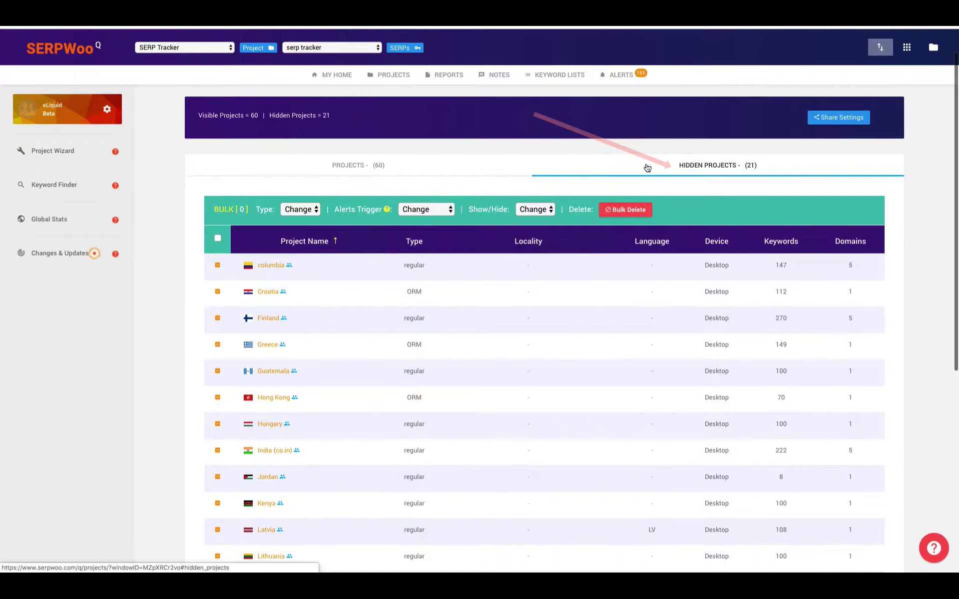
{"action": "left_click", "coordinate": [438, 169]}
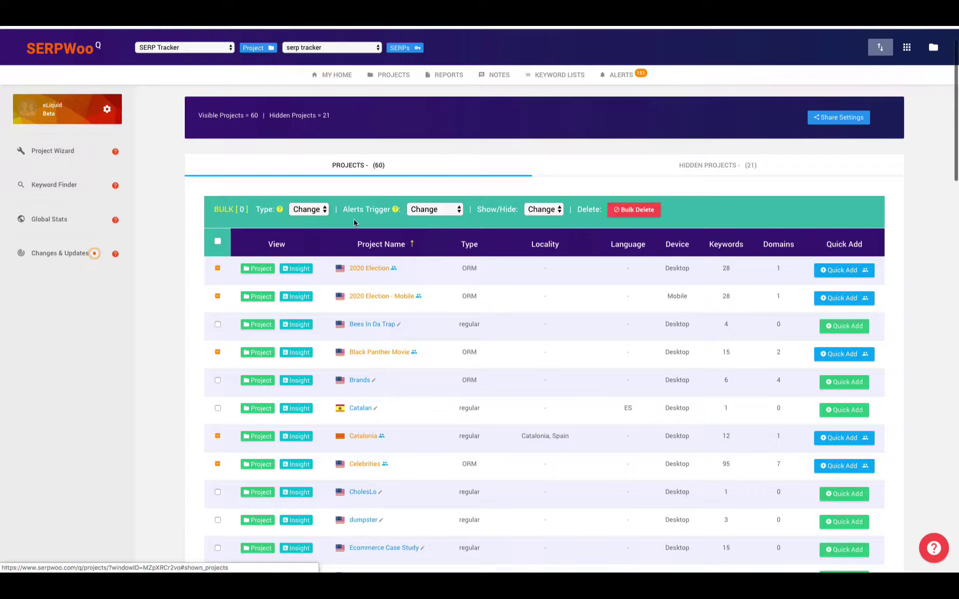
{"action": "left_click", "coordinate": [218, 325]}
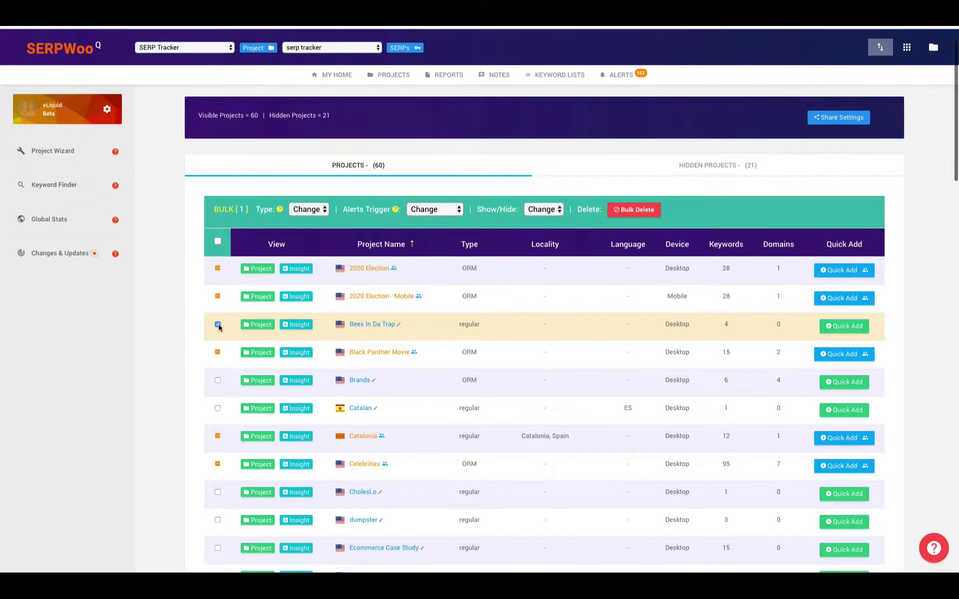
{"action": "left_click", "coordinate": [218, 381]}
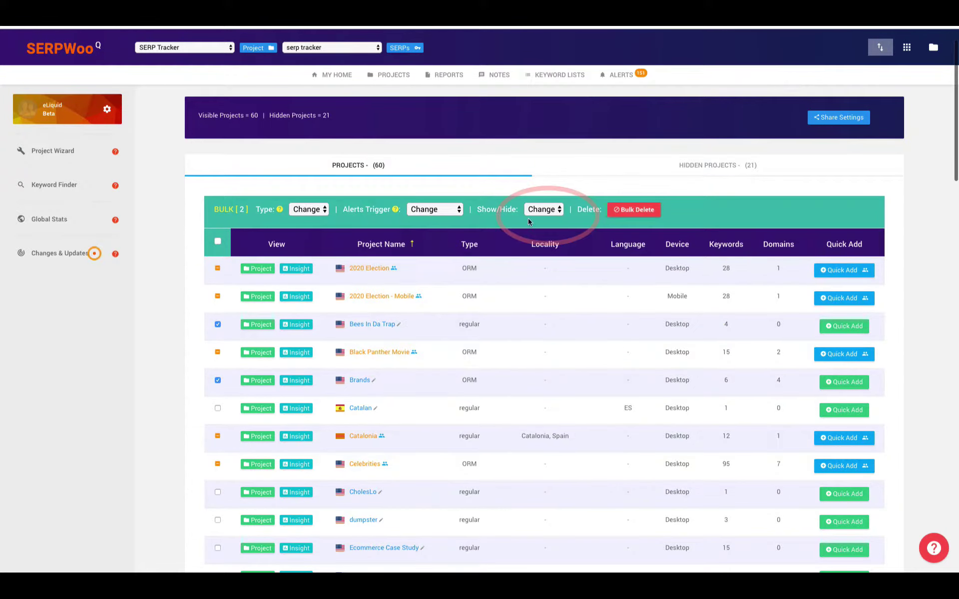
{"action": "left_click", "coordinate": [549, 214]}
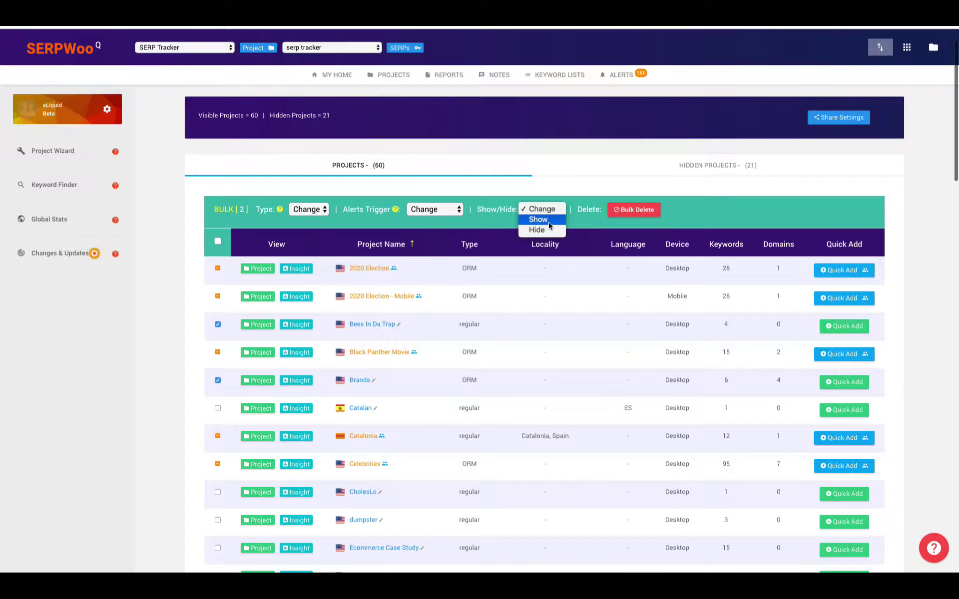
{"action": "left_click", "coordinate": [219, 329]}
{"action": "left_click", "coordinate": [219, 381]}
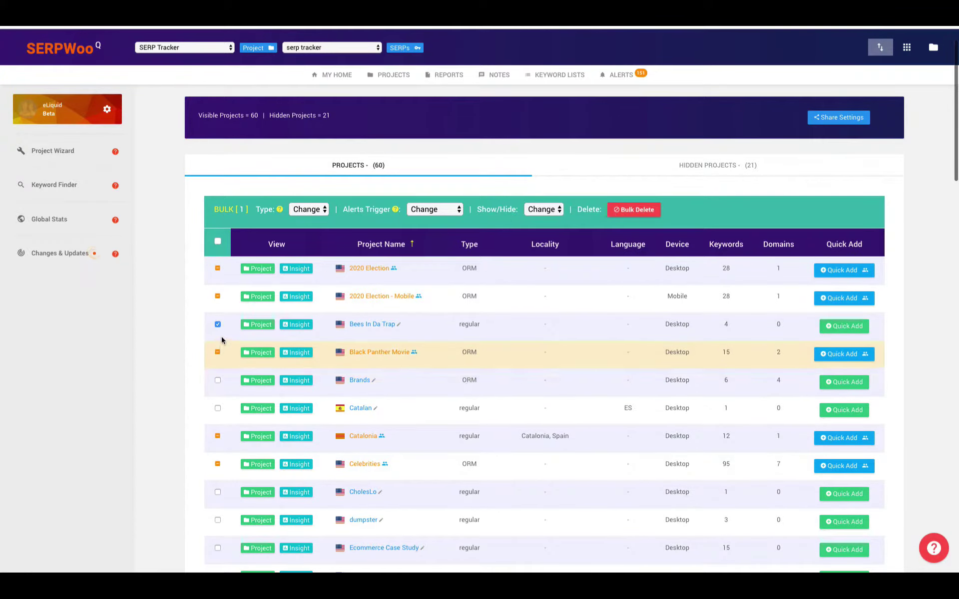
{"action": "left_click", "coordinate": [218, 325]}
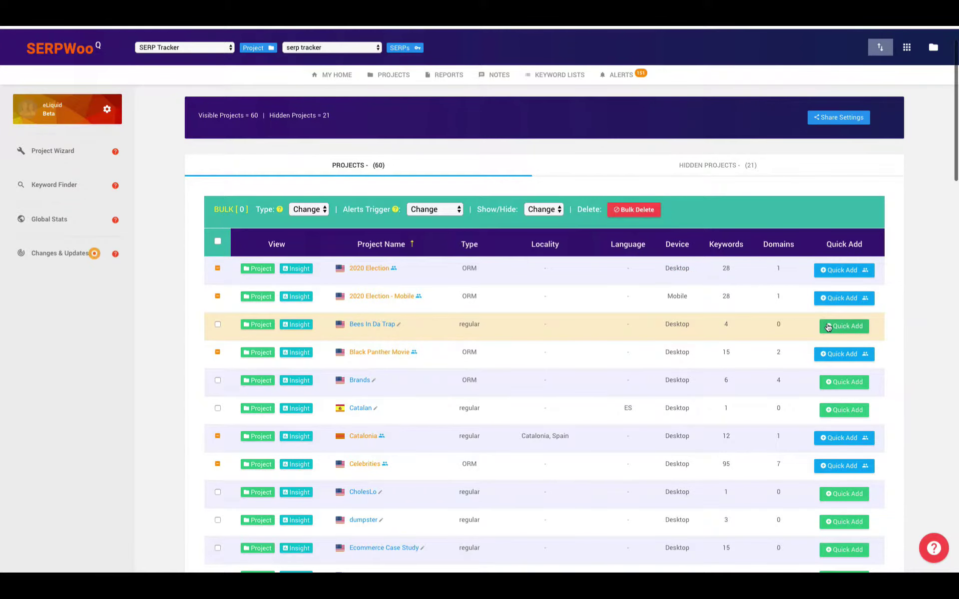
Step: Open Quick Add on the Celebrities row and focus the Keywords to Add box
{"action": "scroll", "coordinate": [827, 327], "scroll_direction": "down", "scroll_amount": 2}
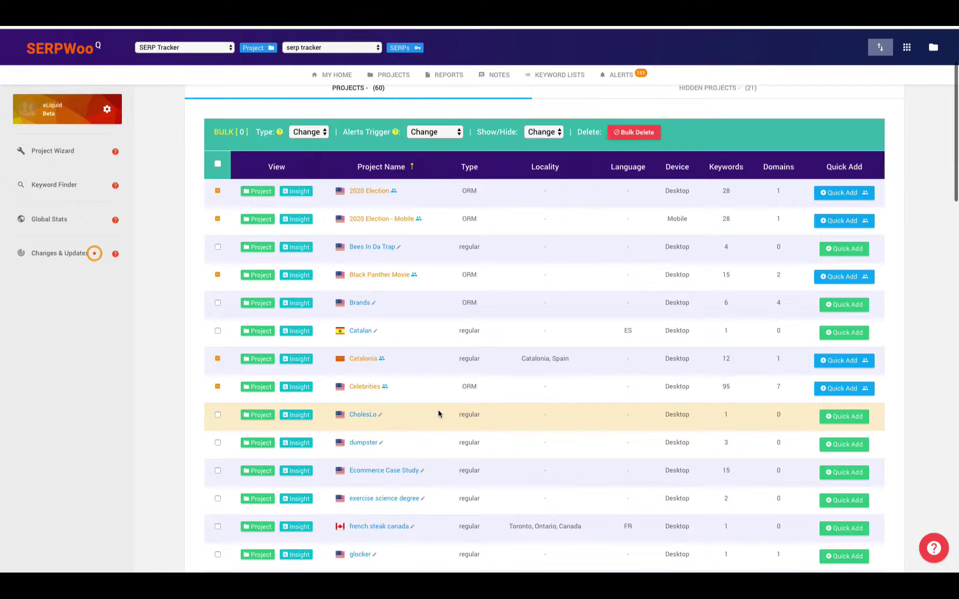
{"action": "mouse_move", "coordinate": [384, 388]}
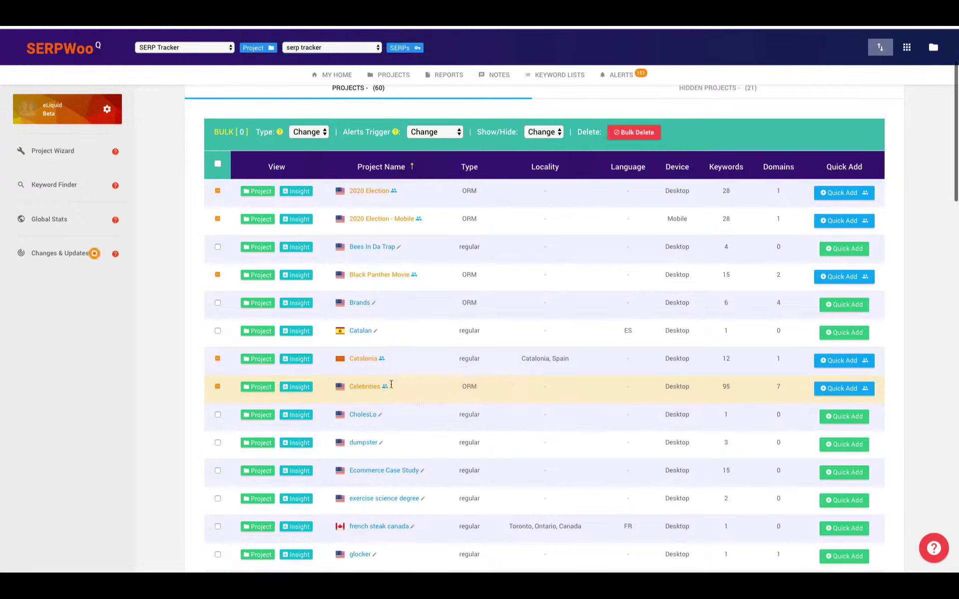
{"action": "left_click", "coordinate": [845, 395]}
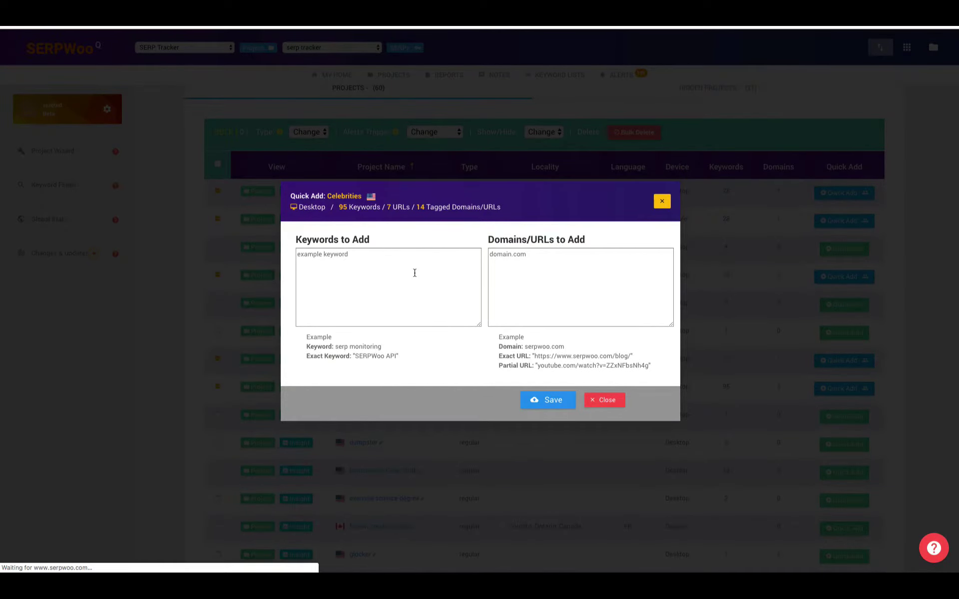
{"action": "left_click", "coordinate": [365, 298]}
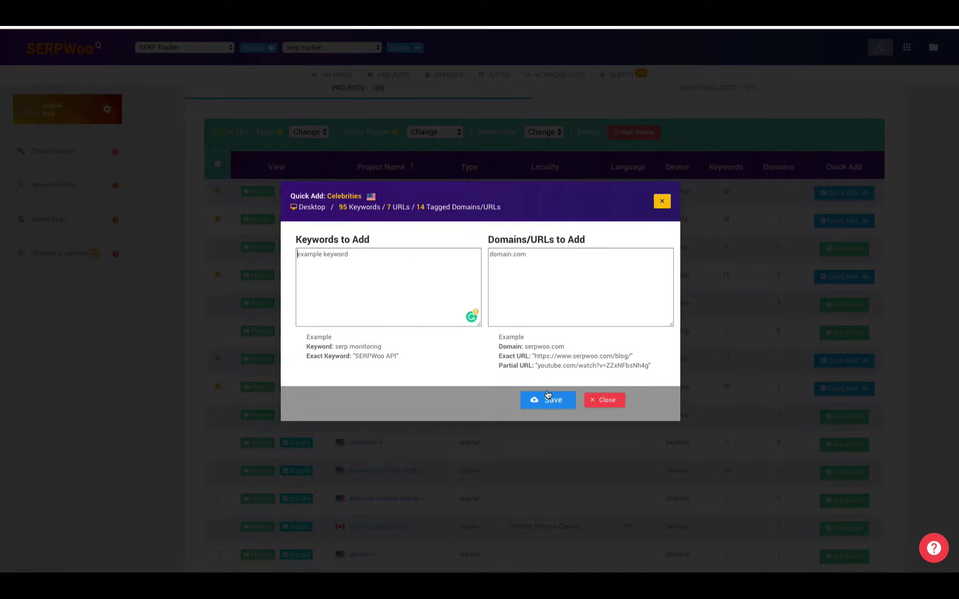
Step: Close the Celebrities Quick Add dialog without adding any keywords or domains
{"action": "left_click", "coordinate": [662, 202]}
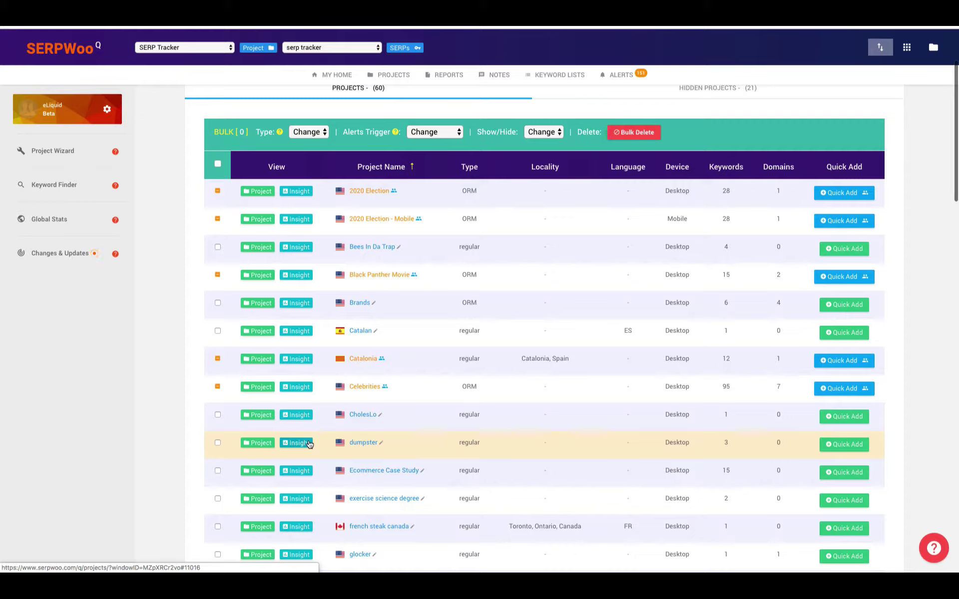
Step: Open Quick Insight for Celebrities showing 169 rising, 138 dropping and 75 at #1
{"action": "left_click", "coordinate": [302, 389]}
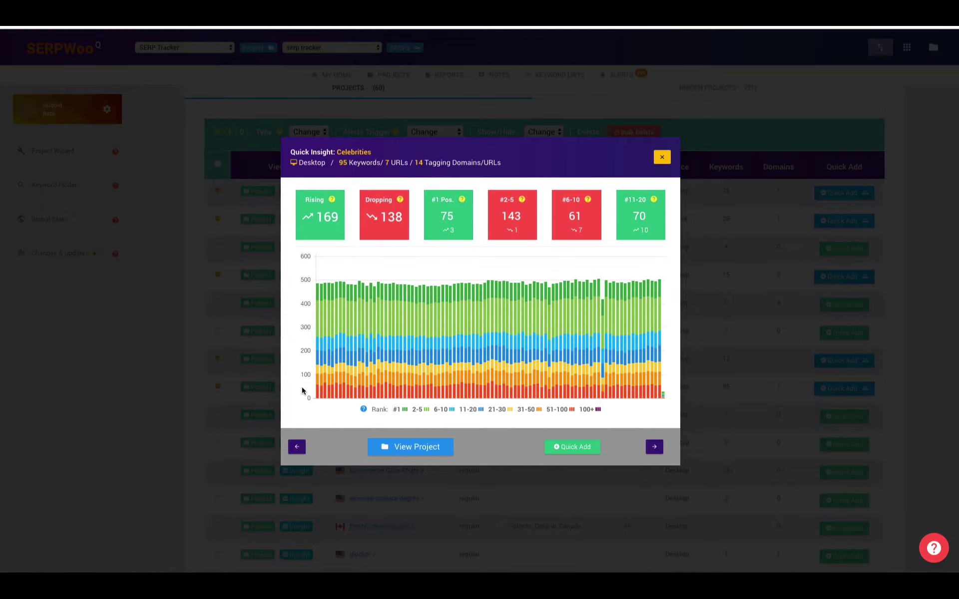
{"action": "left_click", "coordinate": [659, 160]}
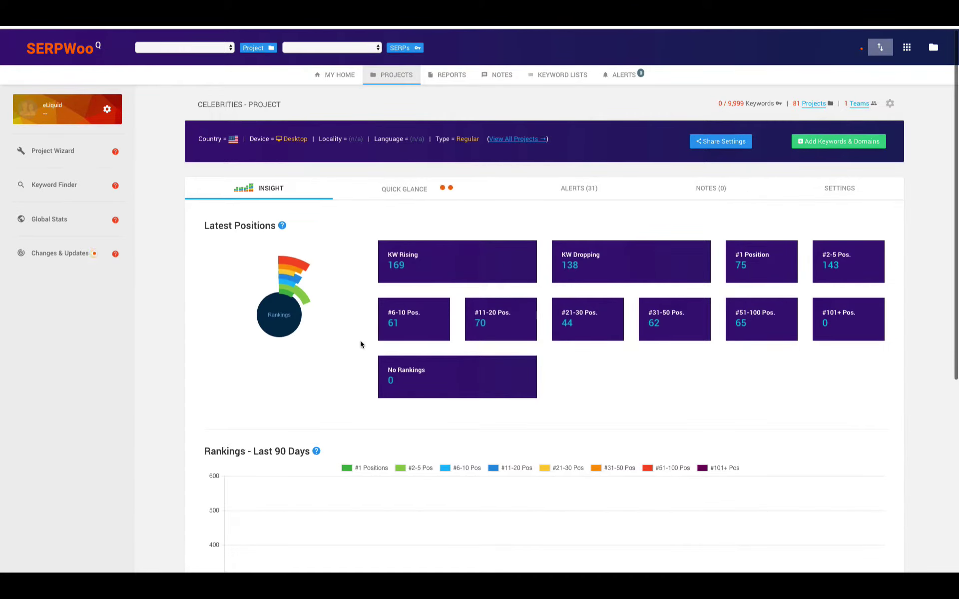
{"action": "scroll", "coordinate": [415, 290], "scroll_direction": "down", "scroll_amount": 2}
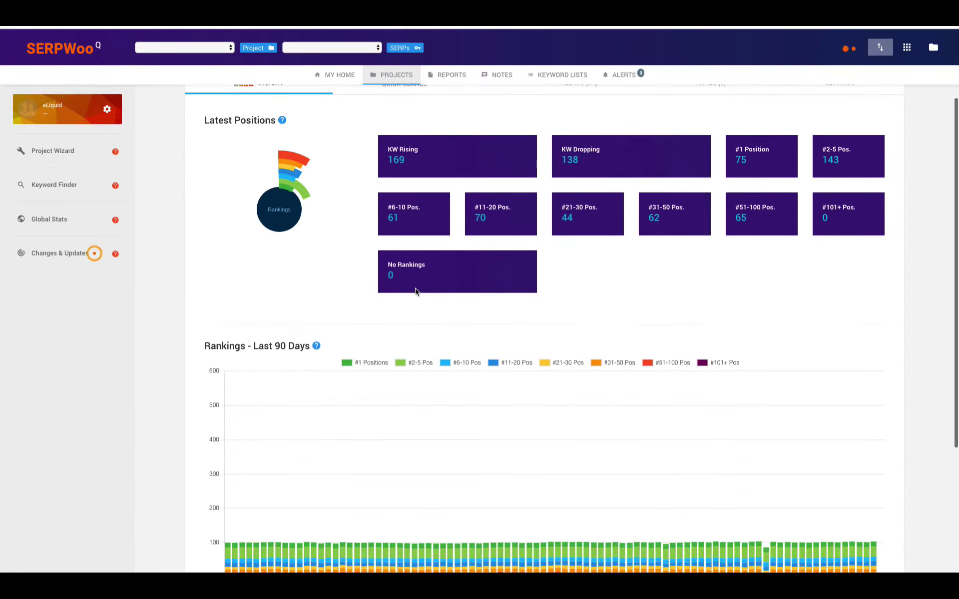
{"action": "scroll", "coordinate": [415, 291], "scroll_direction": "down", "scroll_amount": 4}
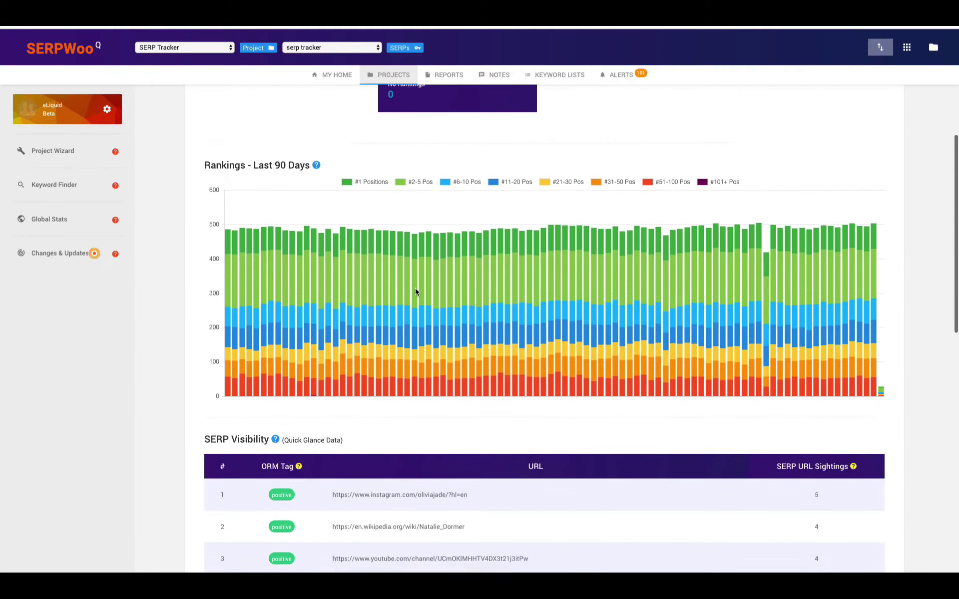
{"action": "scroll", "coordinate": [414, 292], "scroll_direction": "down", "scroll_amount": 5}
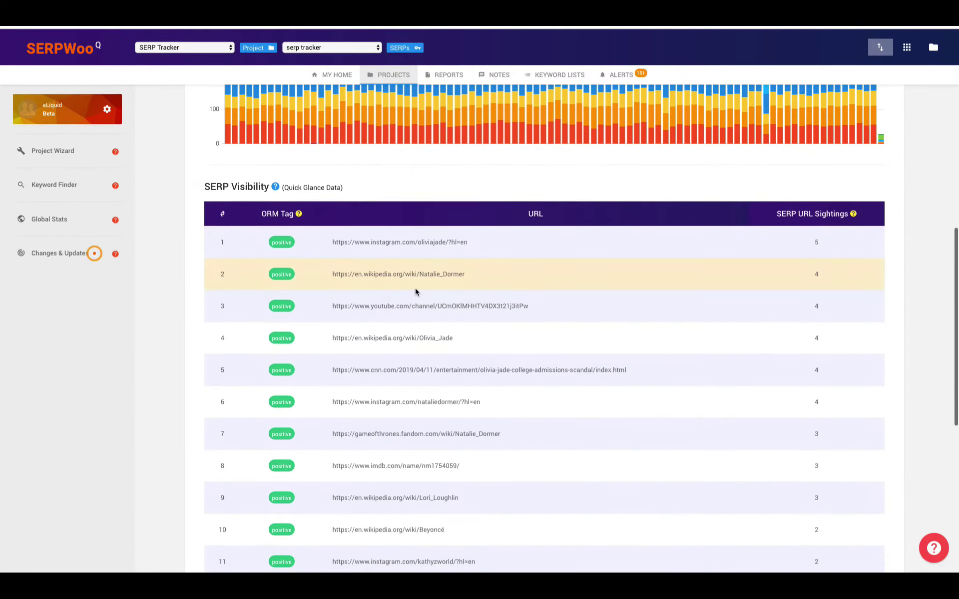
{"action": "scroll", "coordinate": [415, 291], "scroll_direction": "down", "scroll_amount": 3}
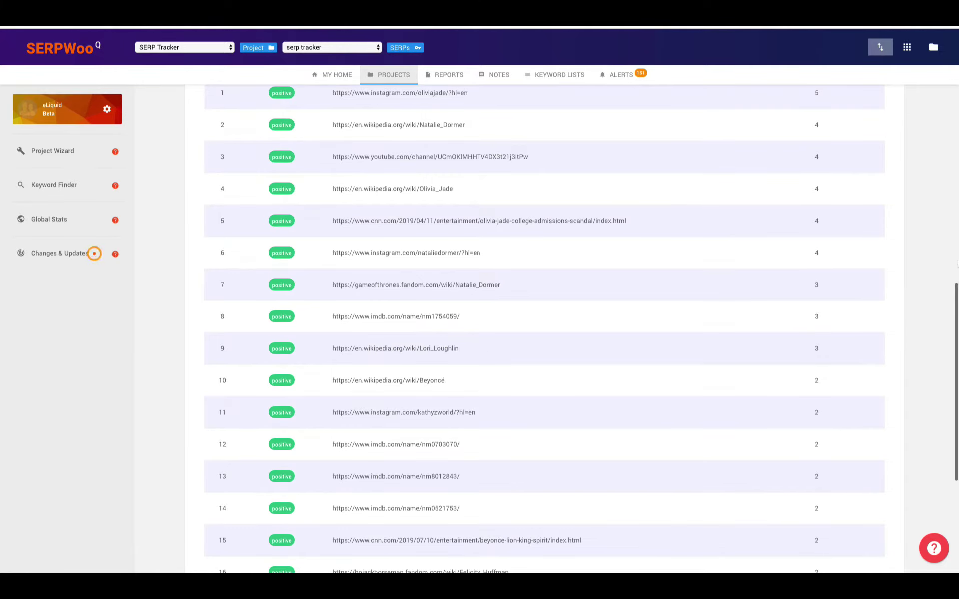
{"action": "scroll", "coordinate": [926, 199], "scroll_direction": "up", "scroll_amount": 3}
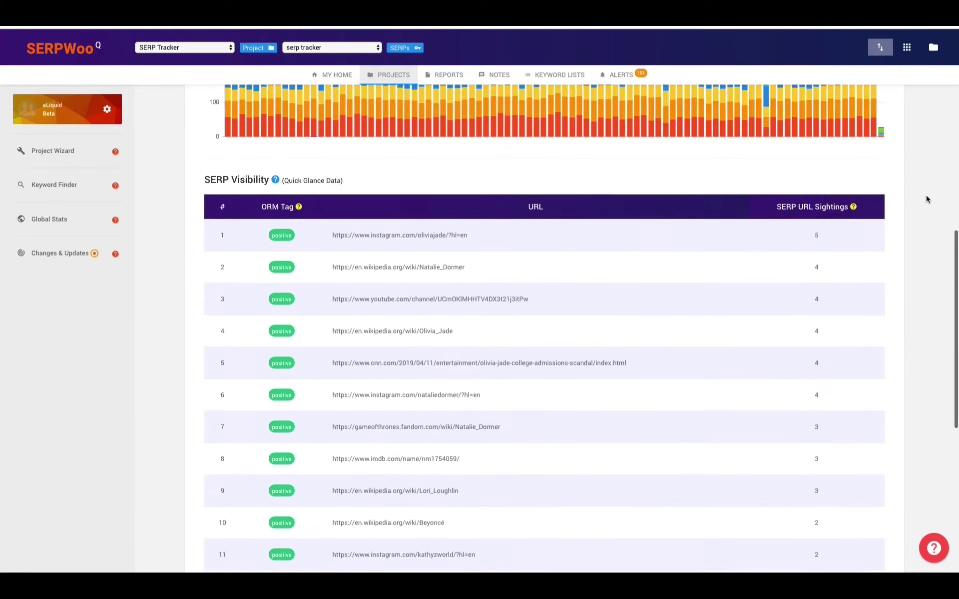
{"action": "scroll", "coordinate": [925, 198], "scroll_direction": "up", "scroll_amount": 10}
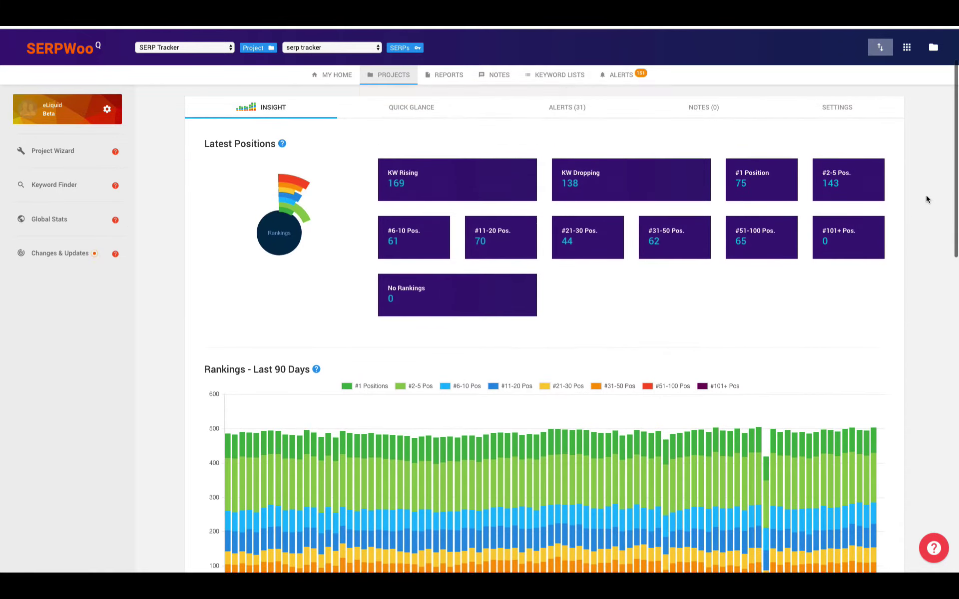
{"action": "scroll", "coordinate": [926, 199], "scroll_direction": "up", "scroll_amount": 1}
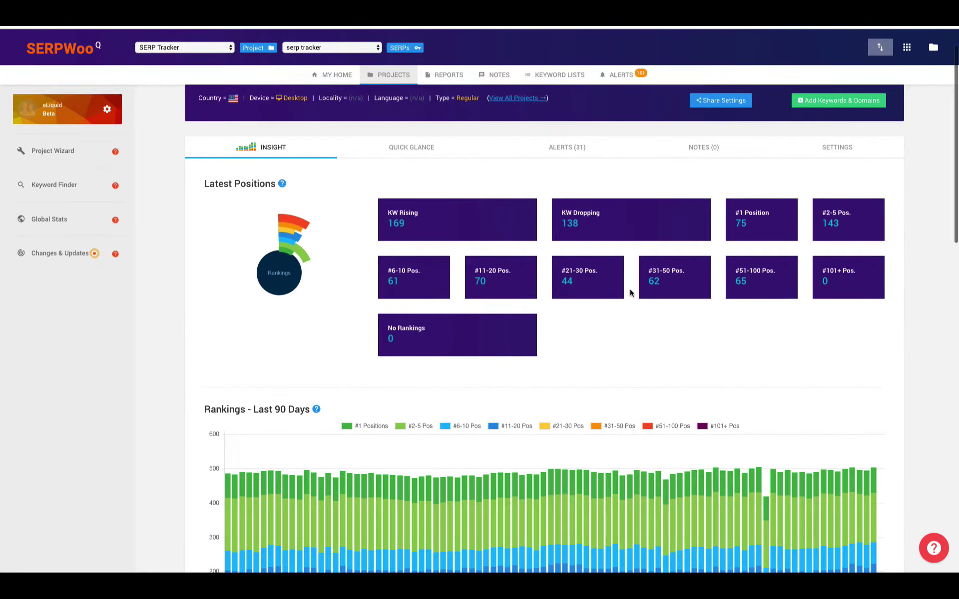
Step: Browse the project's Quick Glance, Alerts and Notes tabs, finishing on Settings
{"action": "left_click", "coordinate": [432, 149]}
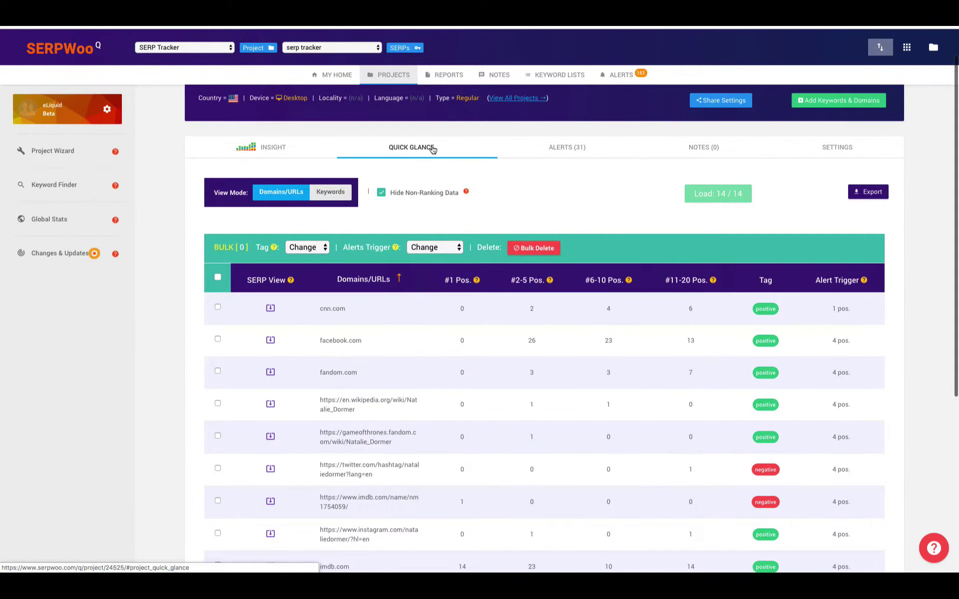
{"action": "left_click", "coordinate": [575, 154]}
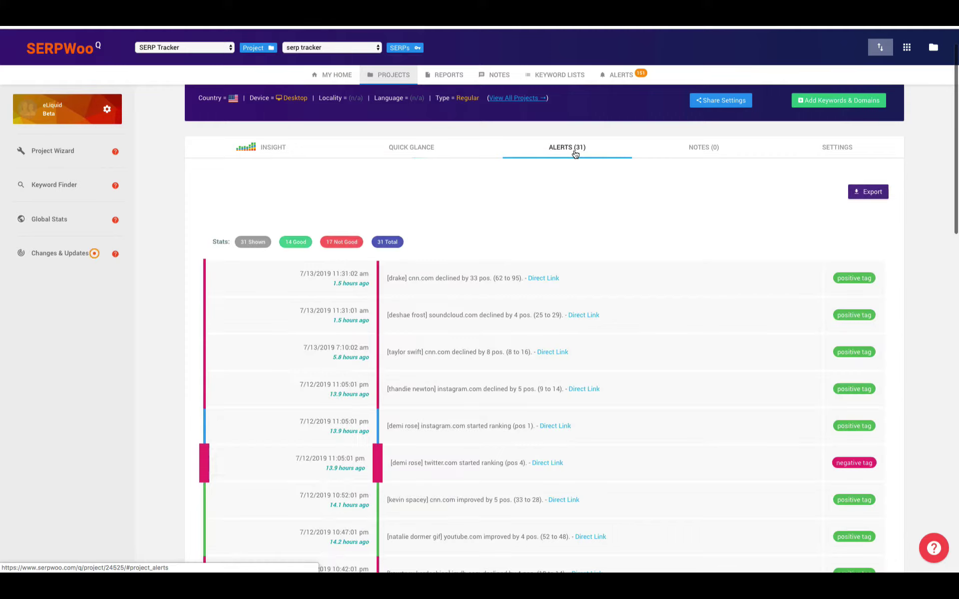
{"action": "left_click", "coordinate": [709, 157]}
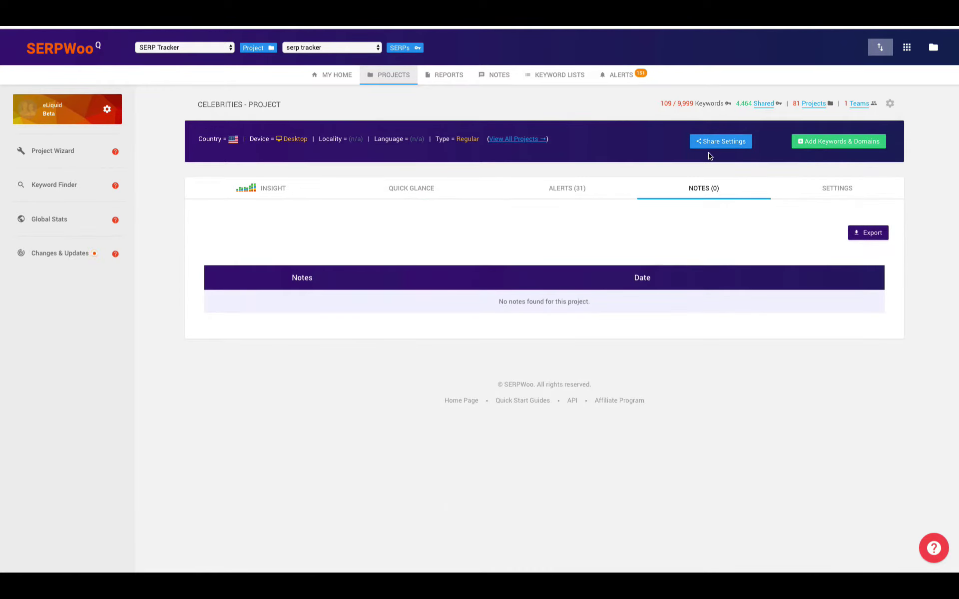
{"action": "left_click", "coordinate": [843, 192]}
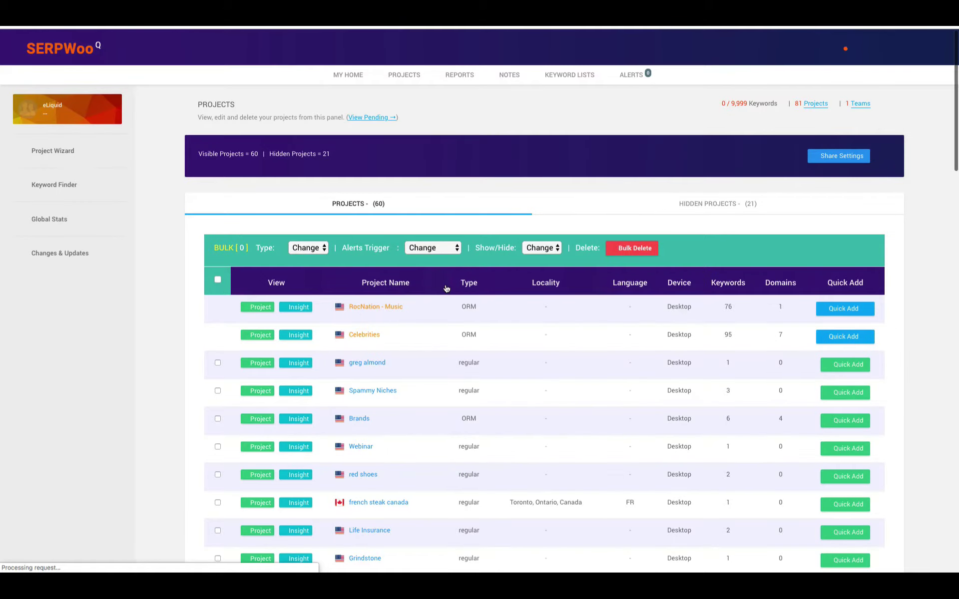
Step: Check the bulk Type choices, close them unchanged, and open the Alerts Trigger choices
{"action": "left_click", "coordinate": [322, 248]}
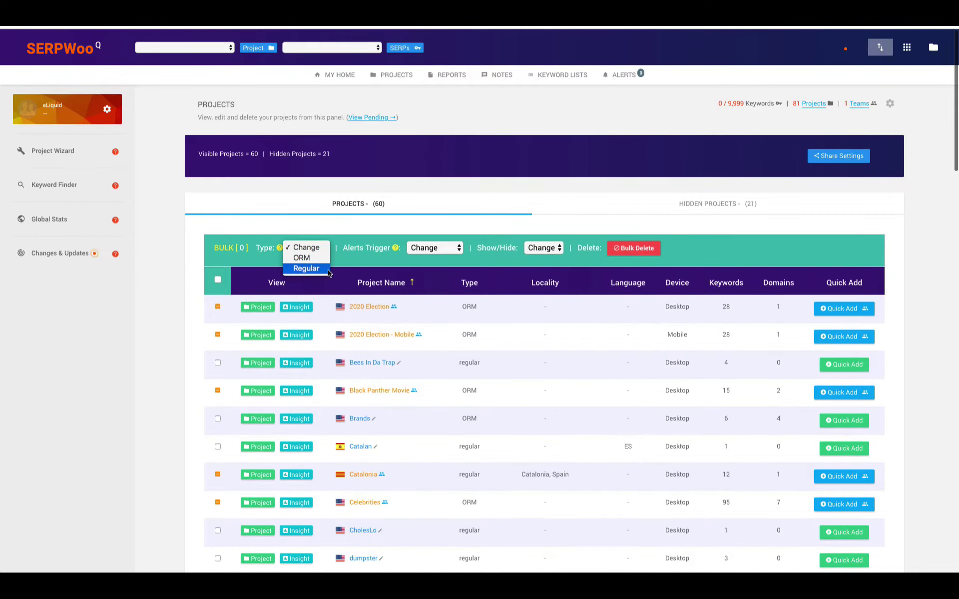
{"action": "left_click", "coordinate": [456, 254]}
{"action": "left_click", "coordinate": [456, 253]}
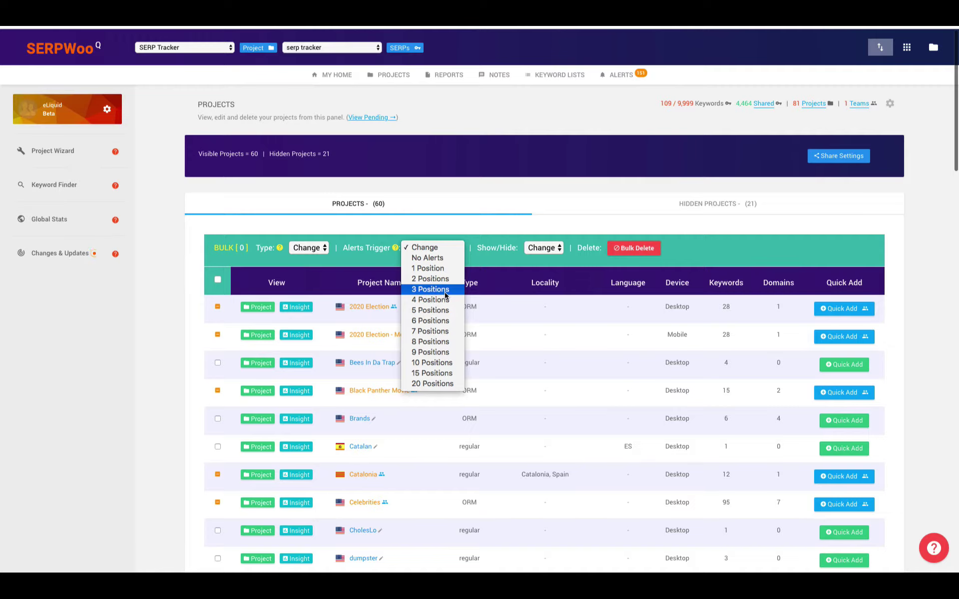
Step: Close the Alerts Trigger choices, tick Bees In Da Trap and Brands, then untick Brands
{"action": "left_click", "coordinate": [219, 366]}
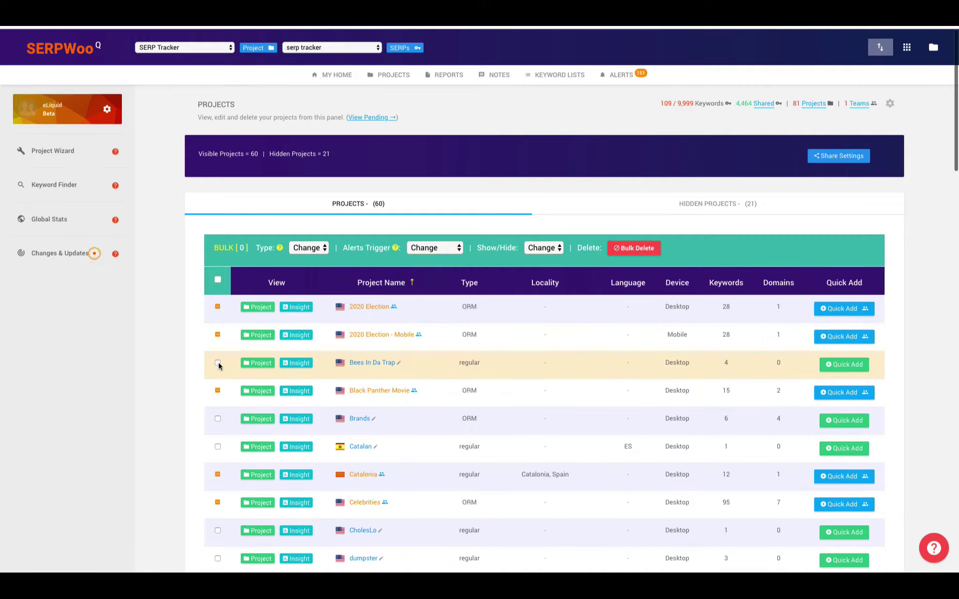
{"action": "left_click", "coordinate": [218, 363]}
{"action": "left_click", "coordinate": [218, 420]}
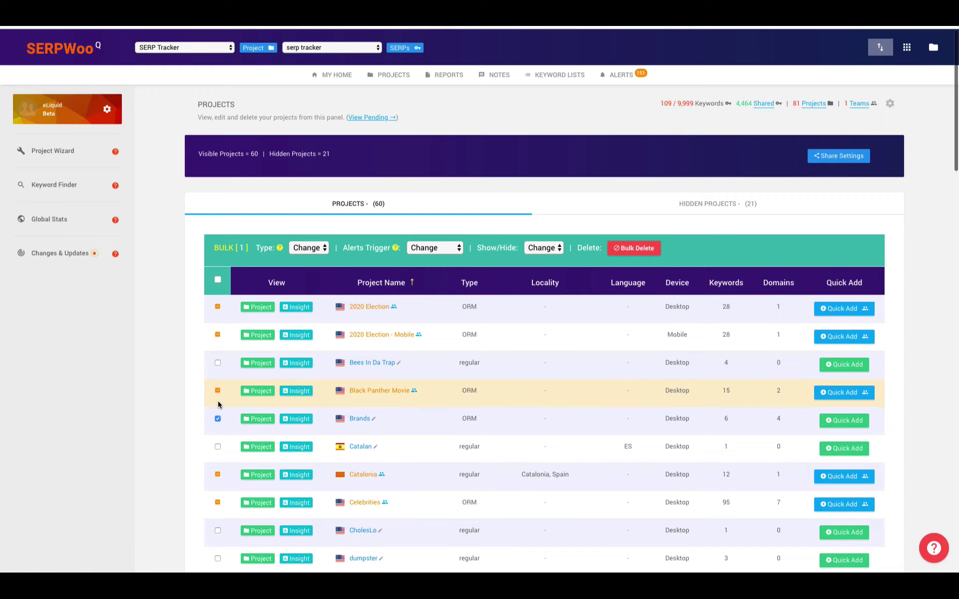
{"action": "left_click", "coordinate": [218, 419]}
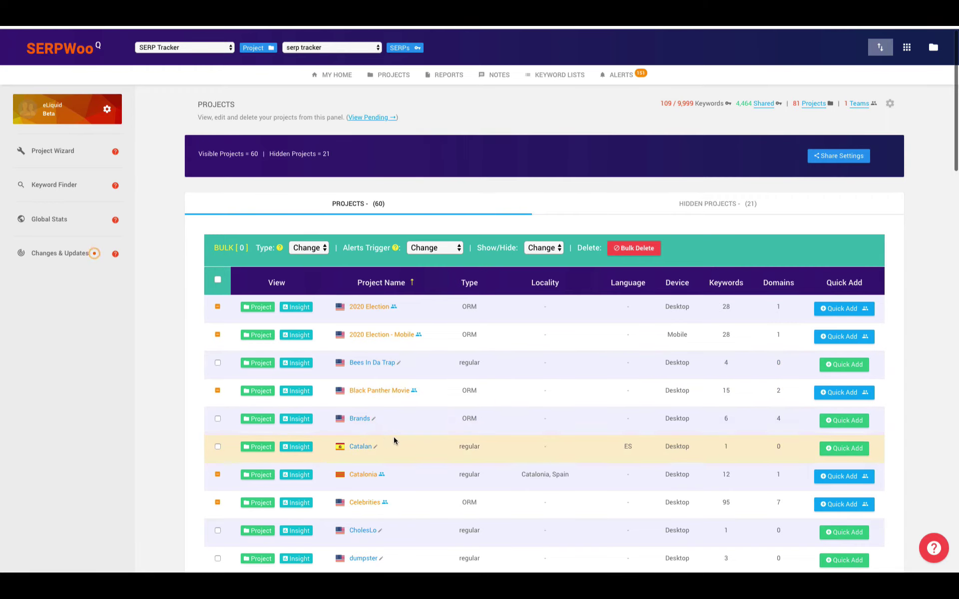
{"action": "scroll", "coordinate": [514, 422], "scroll_direction": "down", "scroll_amount": 1}
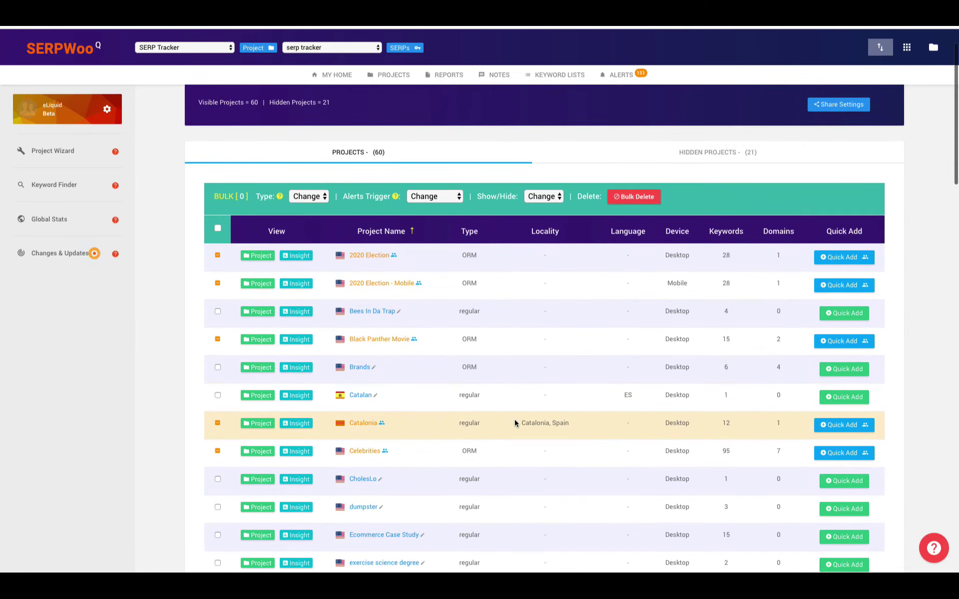